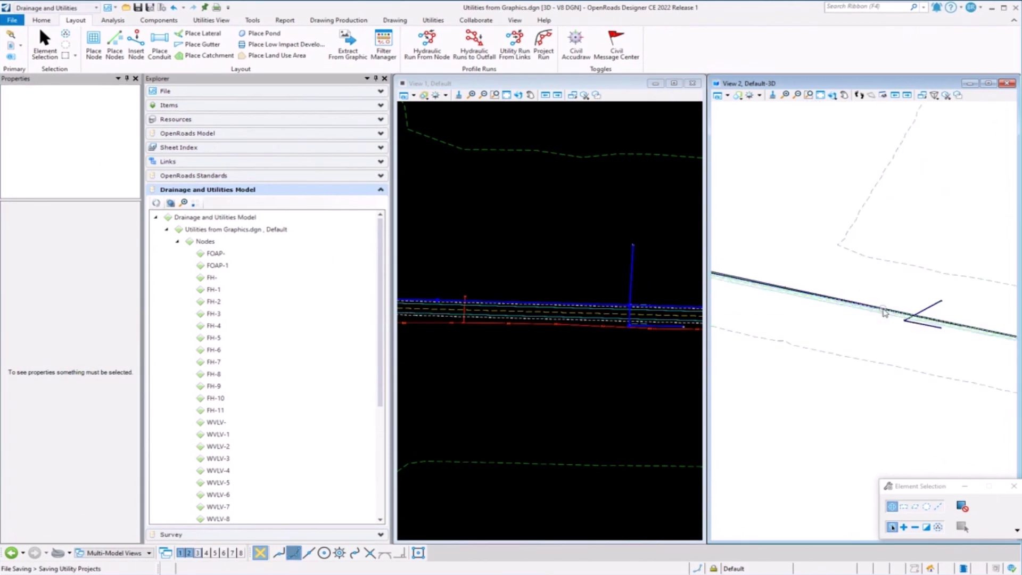
Step: Review the list of attached reference files
scroll(883, 312, "down", 3)
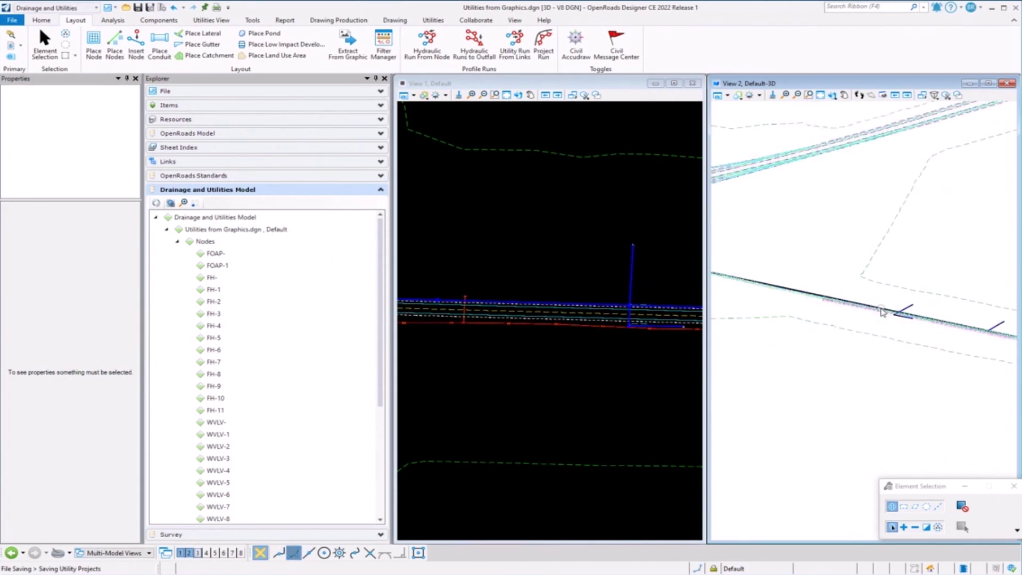
left_click(9, 47)
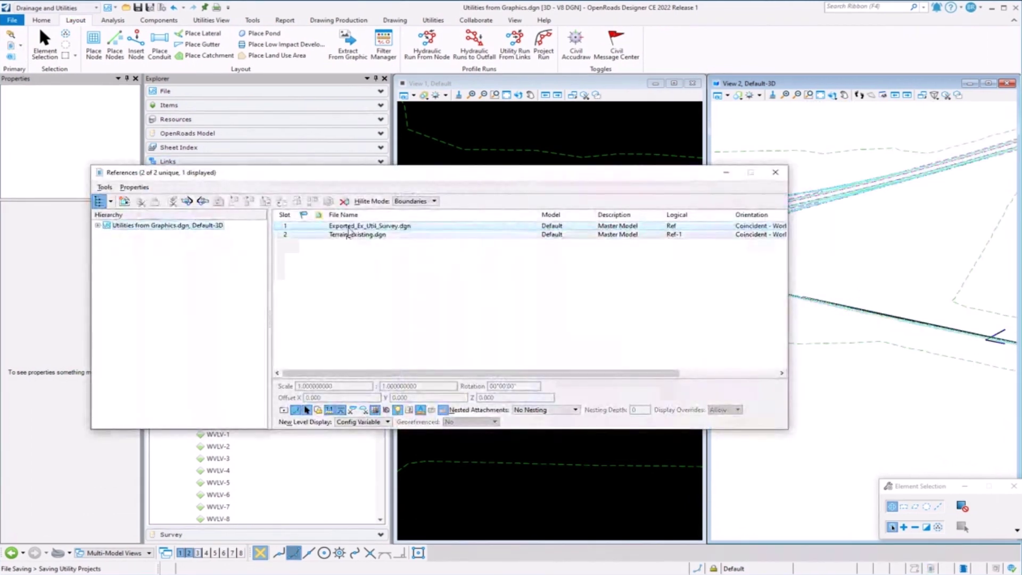
left_click(775, 172)
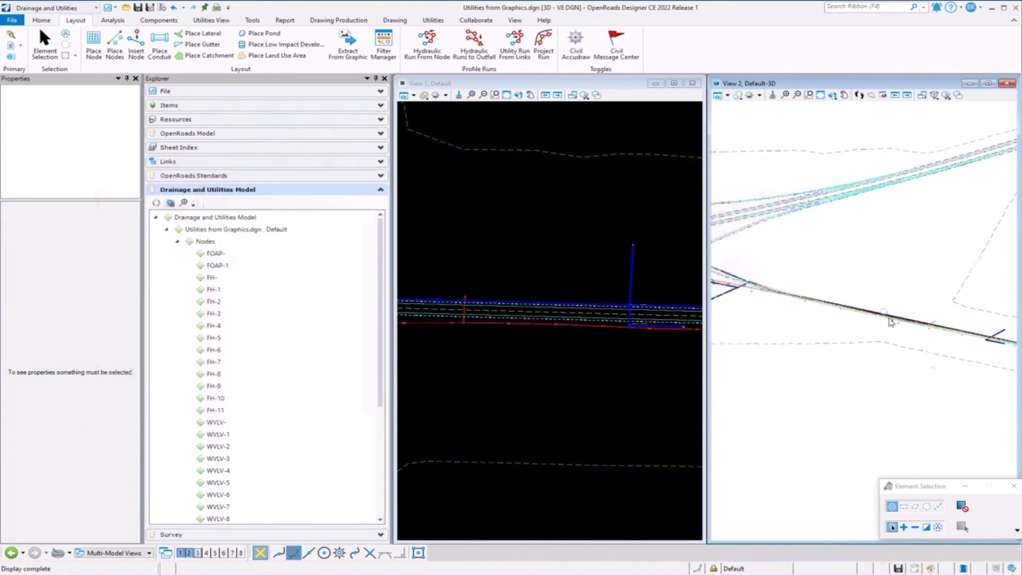
Step: Zoom View 2 in on the drainage node symbols and utility lines to read their levels
scroll(842, 344, "up", 4)
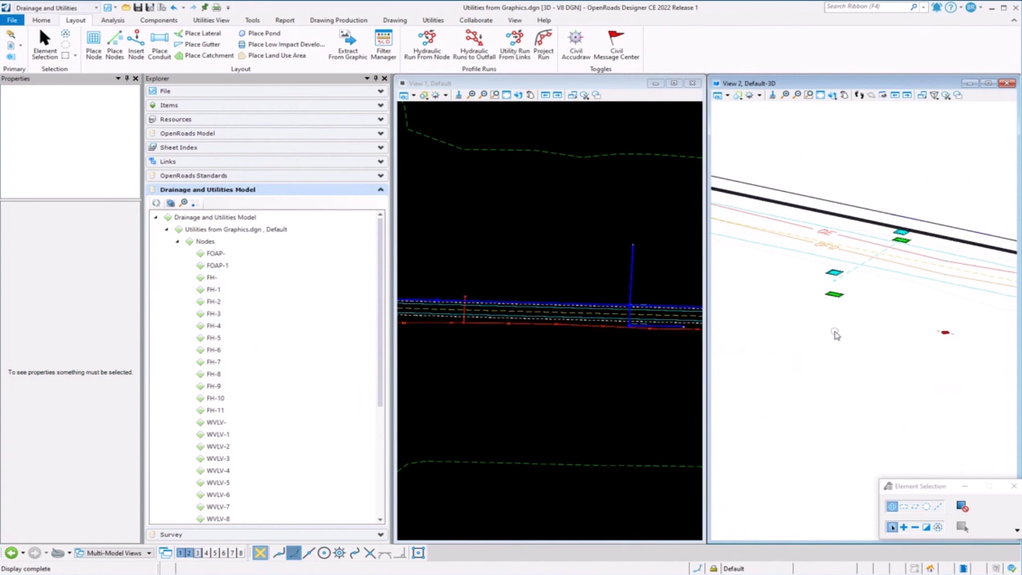
scroll(897, 299, "up", 1)
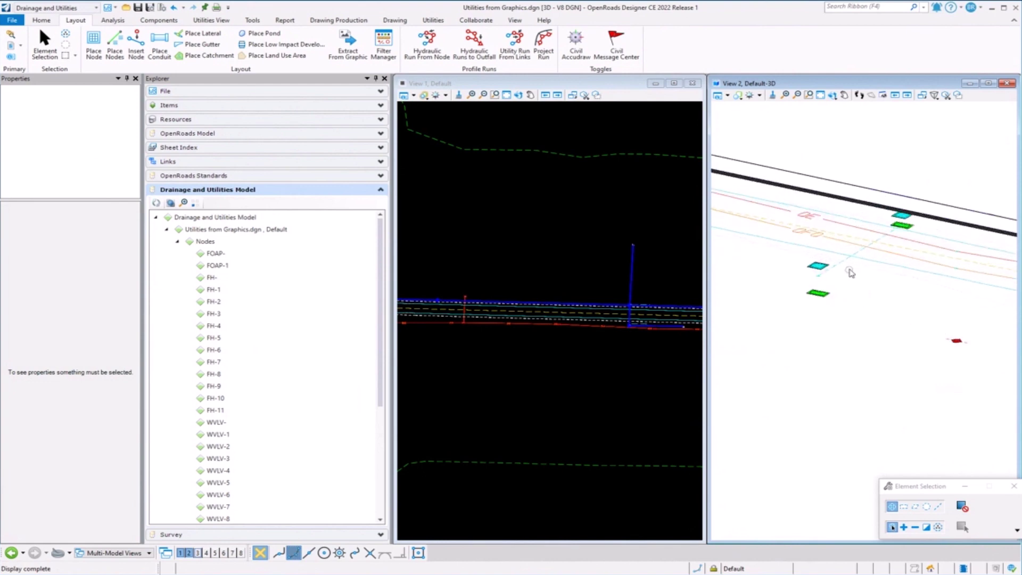
mouse_move(851, 259)
Step: Create a new utility filter under Filters named Inlet
left_click(390, 46)
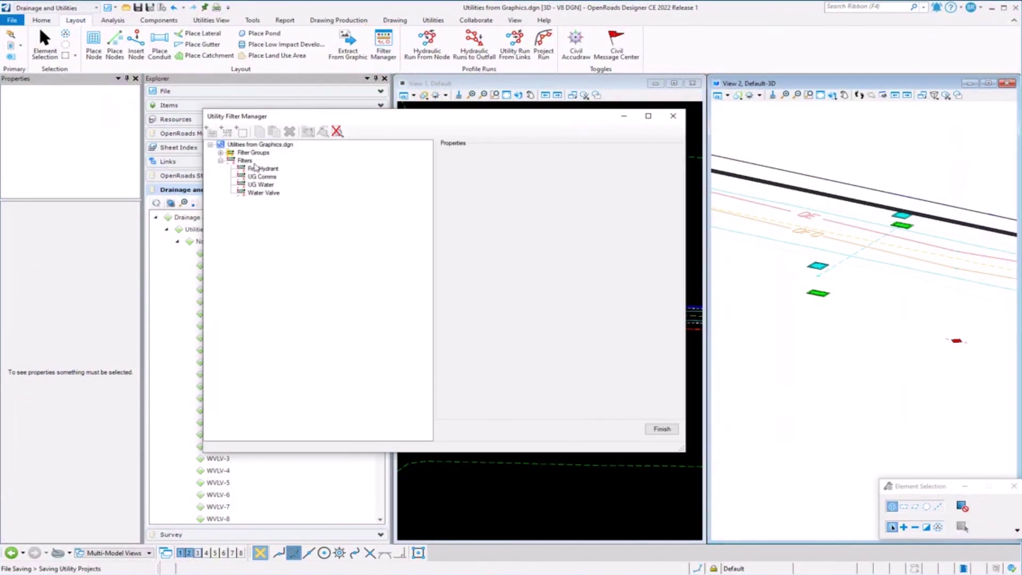
left_click(244, 160)
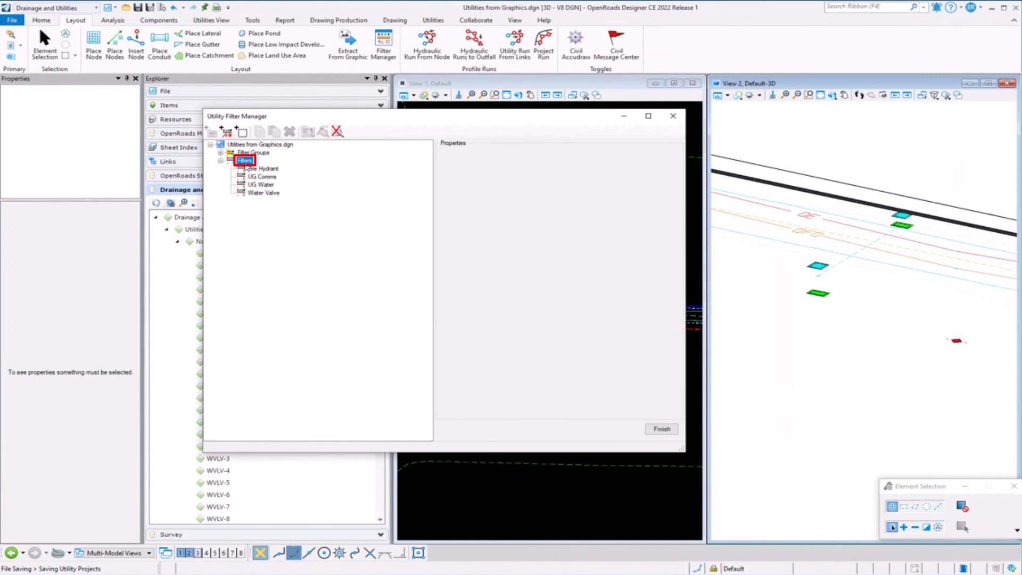
right_click(245, 166)
left_click(269, 168)
left_click(607, 169)
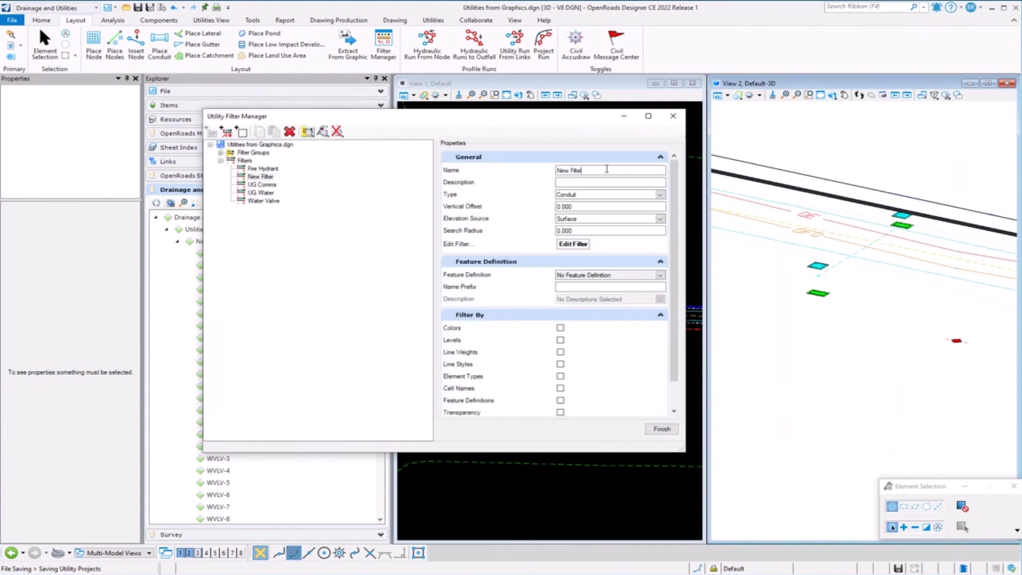
key("BackSpace")
key("BackSpace")
key("BackSpace")
key("BackSpace")
key("BackSpace")
key("BackSpace")
key("BackSpace")
type("Inlet")
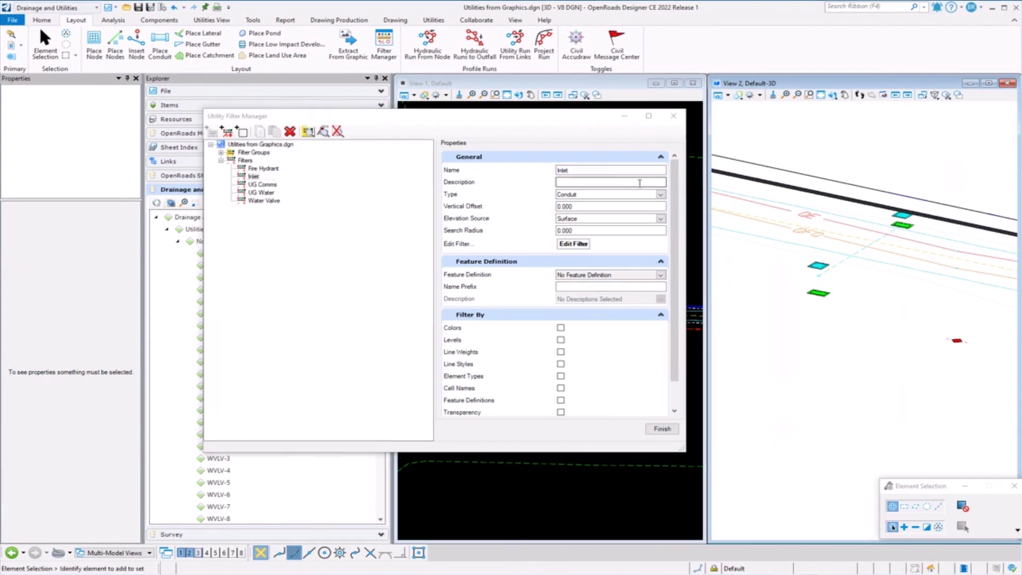
Step: Set the Inlet filter type to Node with elevation source Element
left_click(659, 195)
left_click(579, 213)
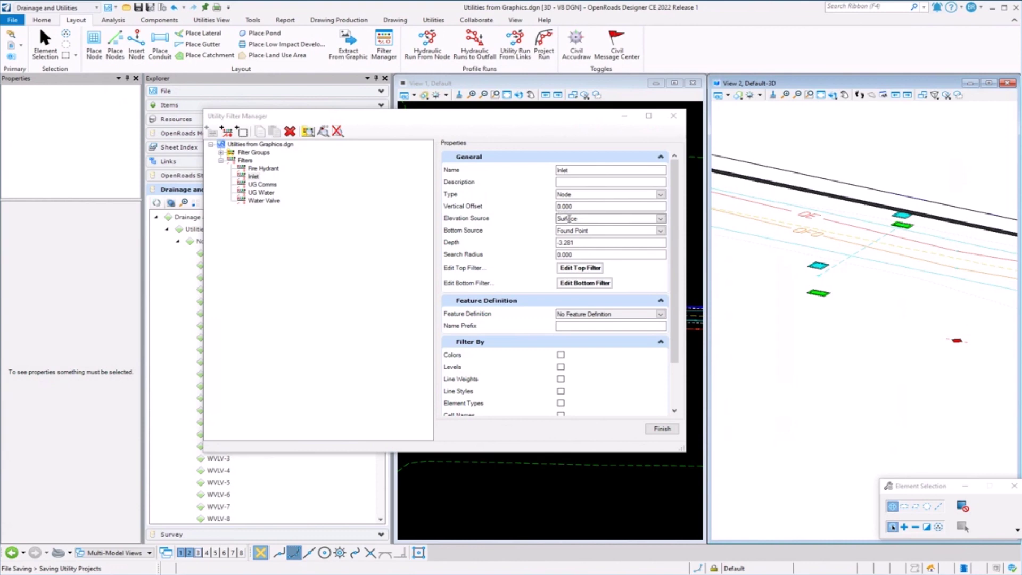
left_click(661, 219)
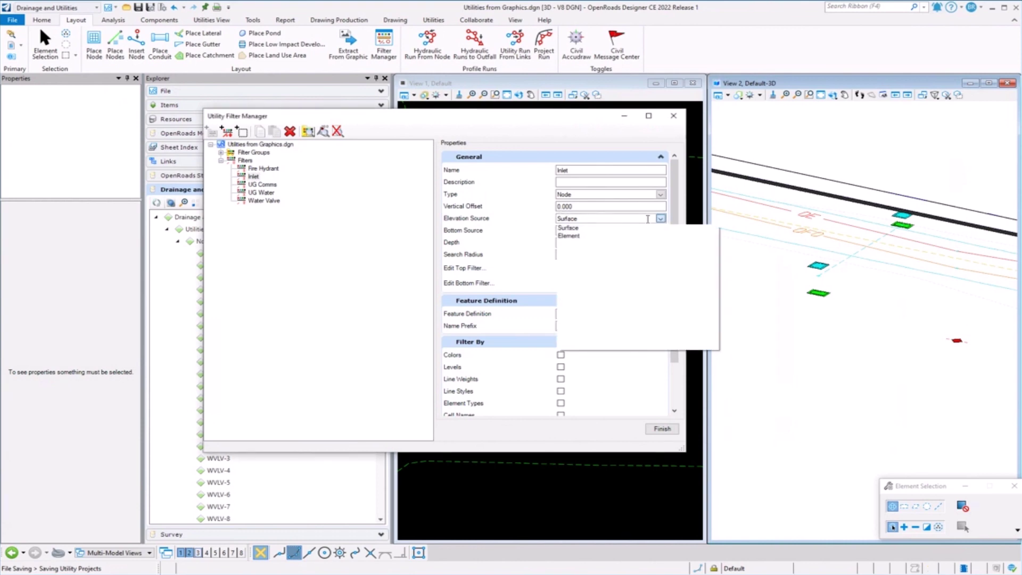
left_click(568, 236)
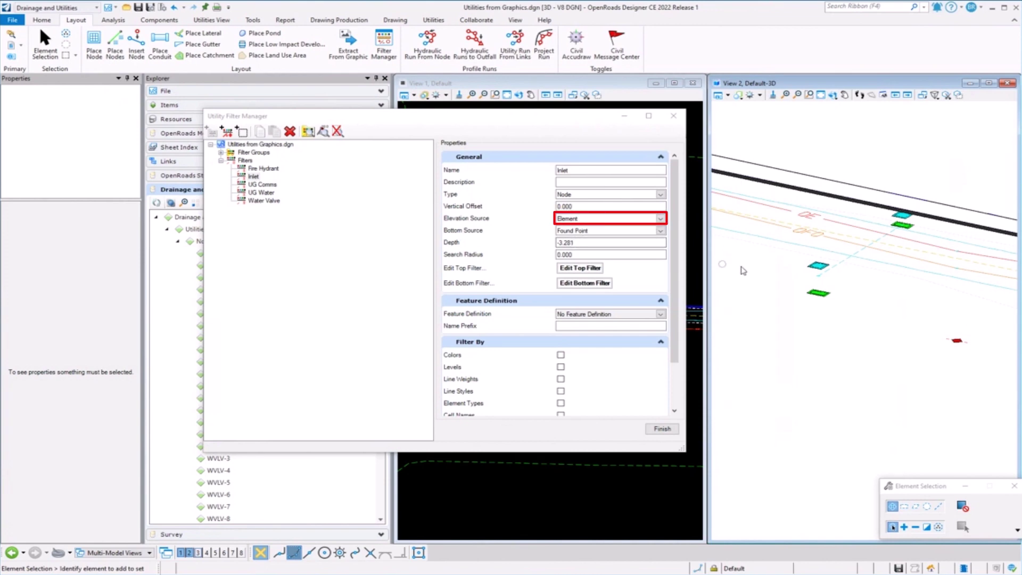
Step: Set the filter depth to -3.000 and search radius to 10.000
mouse_move(816, 271)
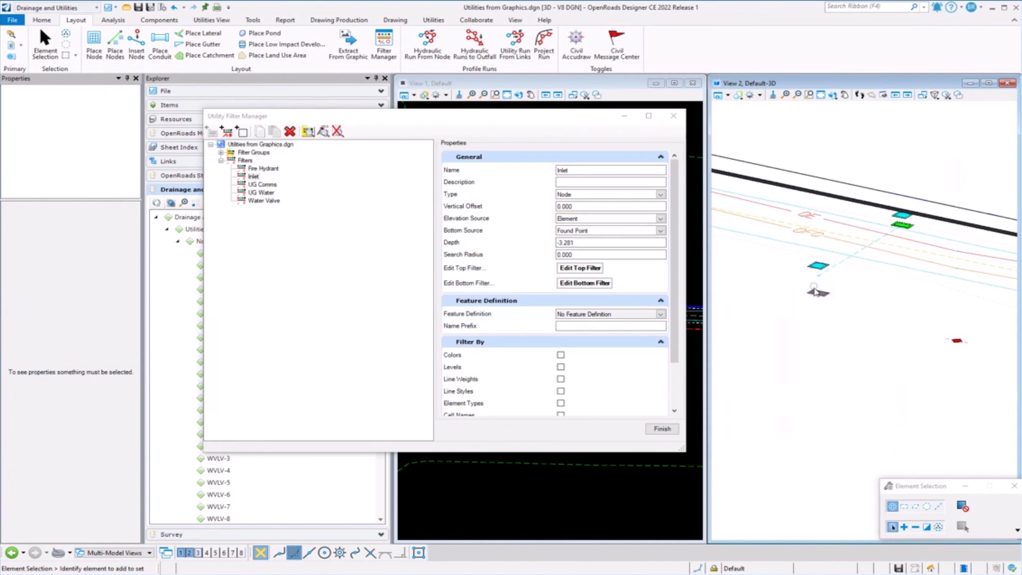
mouse_move(815, 296)
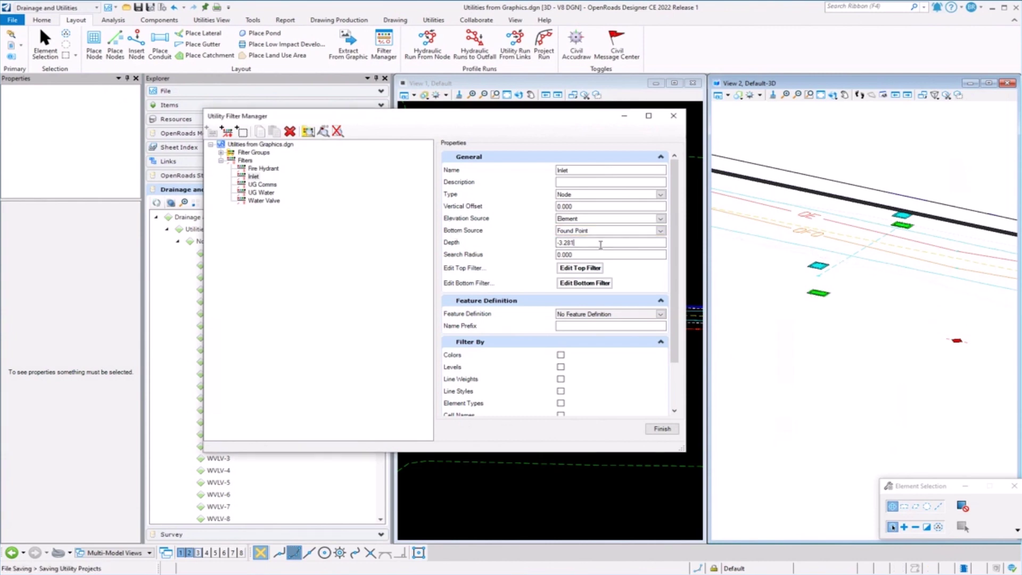
left_click(600, 243)
double_click(600, 243)
type("-3")
key("Return")
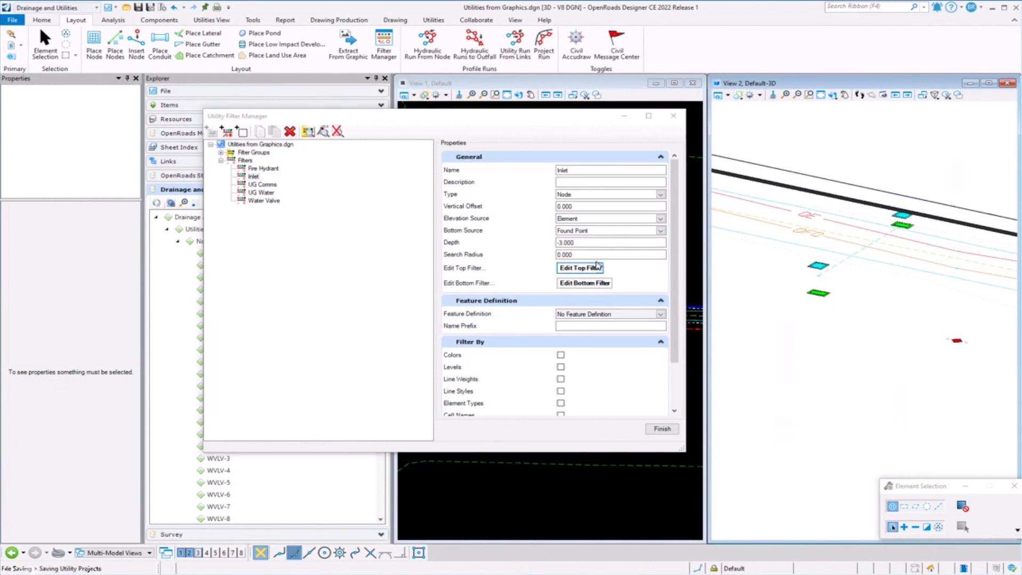
left_click(594, 256)
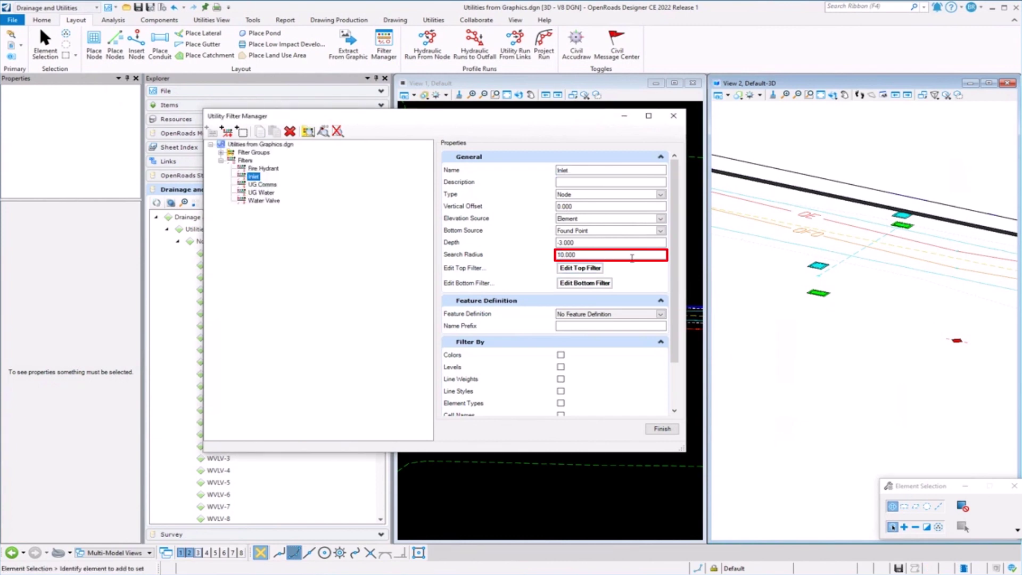
Step: Define the filter's element criteria from the ManholeBox cell, using Cell Names and Element Types
left_click(595, 268)
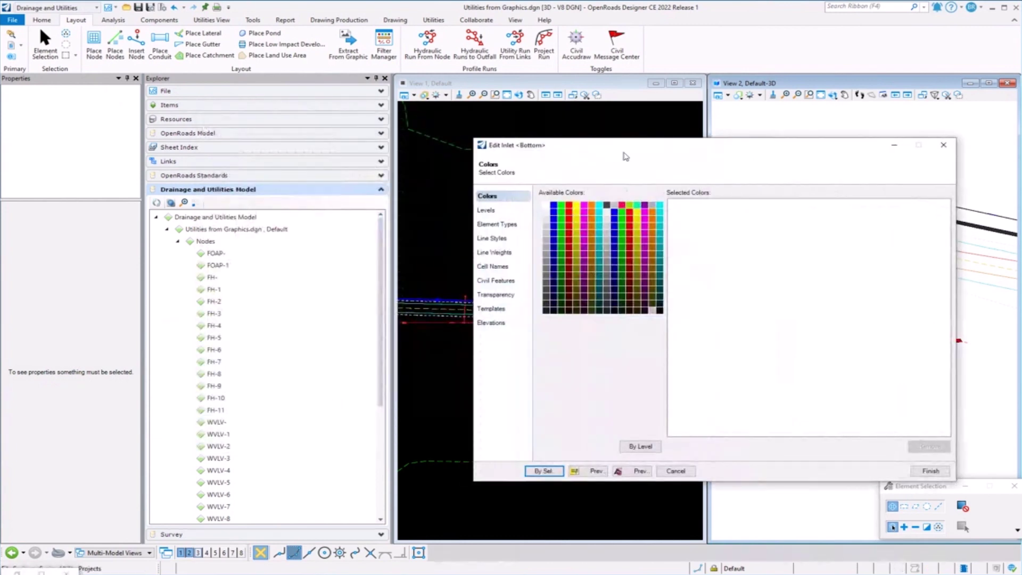
left_click_drag(624, 145, 374, 140)
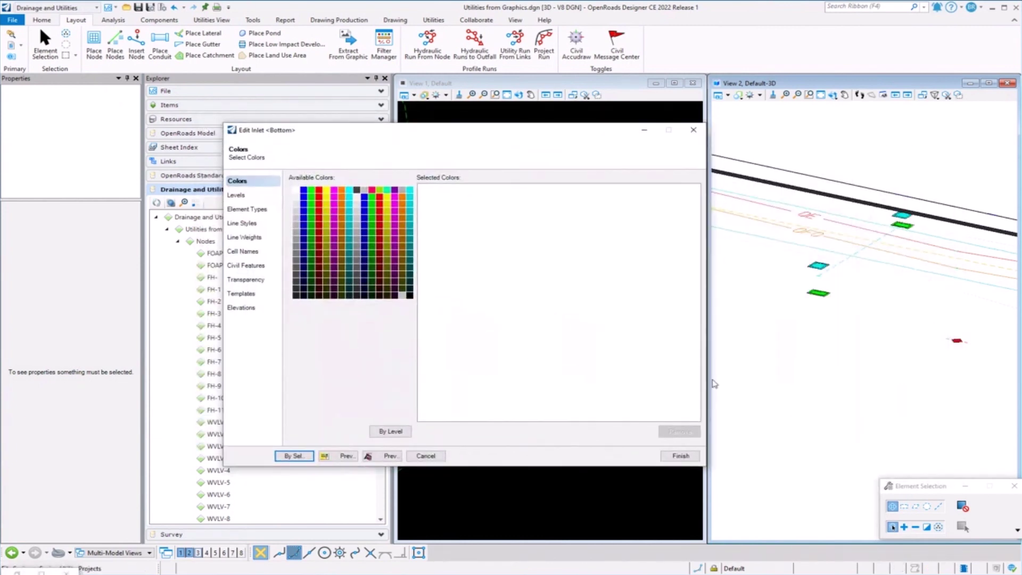
left_click(810, 270)
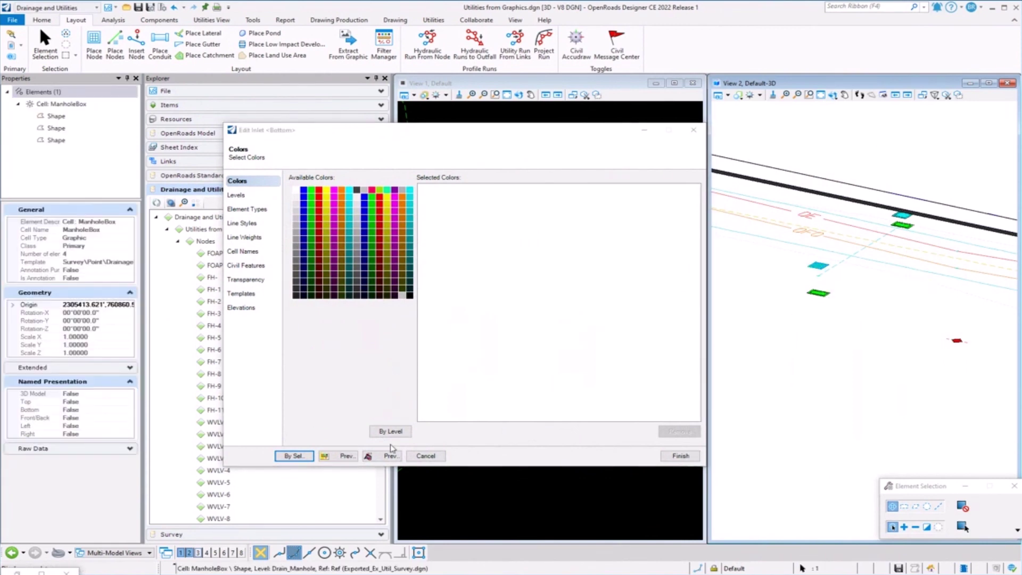
left_click(296, 456)
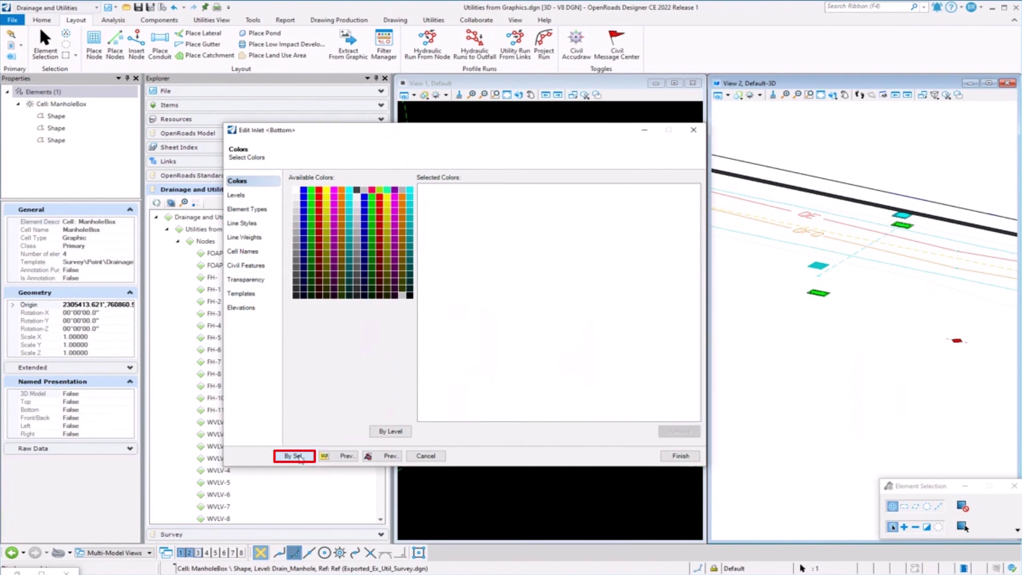
left_click(258, 255)
left_click(249, 210)
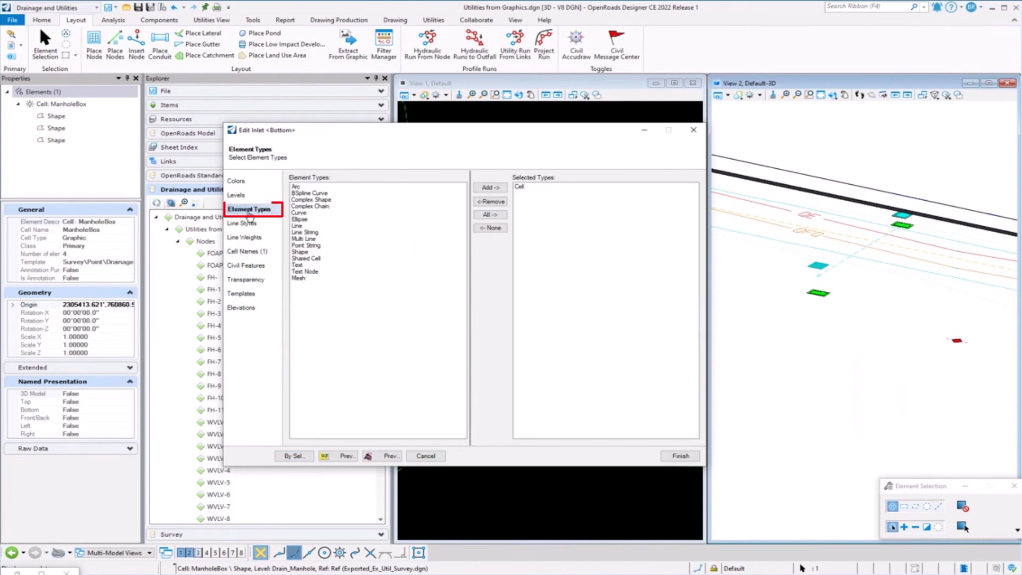
left_click(681, 456)
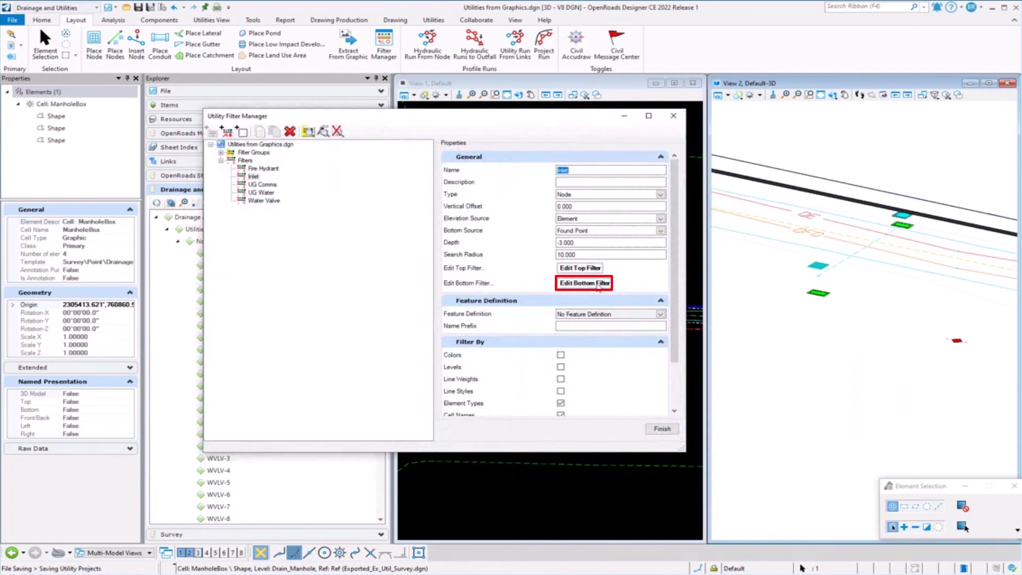
Step: Define the bottom criteria from the inlet annotation cell, matching cell name Inlet
left_click(598, 286)
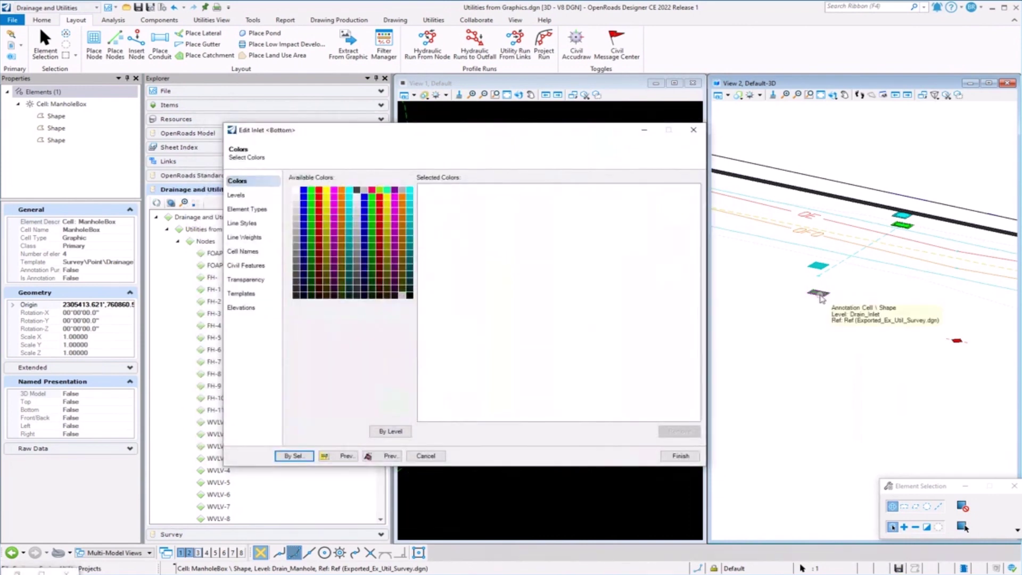
left_click(819, 296)
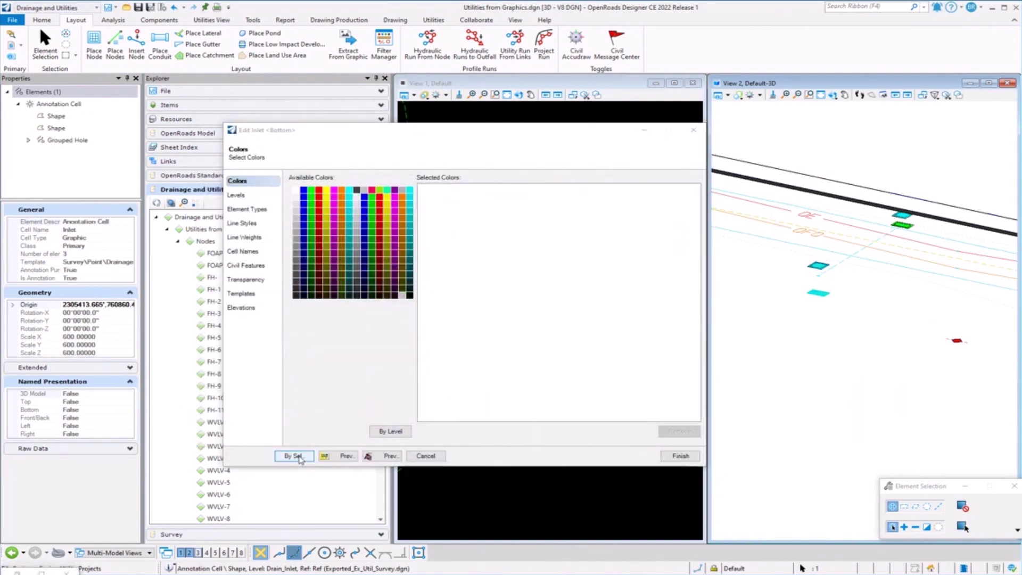
left_click(294, 456)
left_click(249, 251)
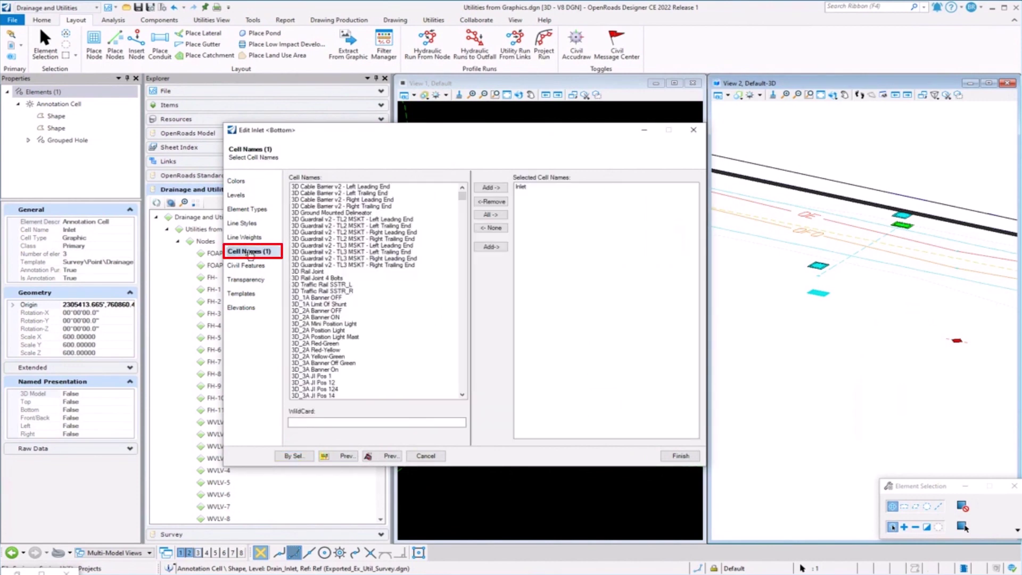
left_click(680, 456)
left_click(586, 314)
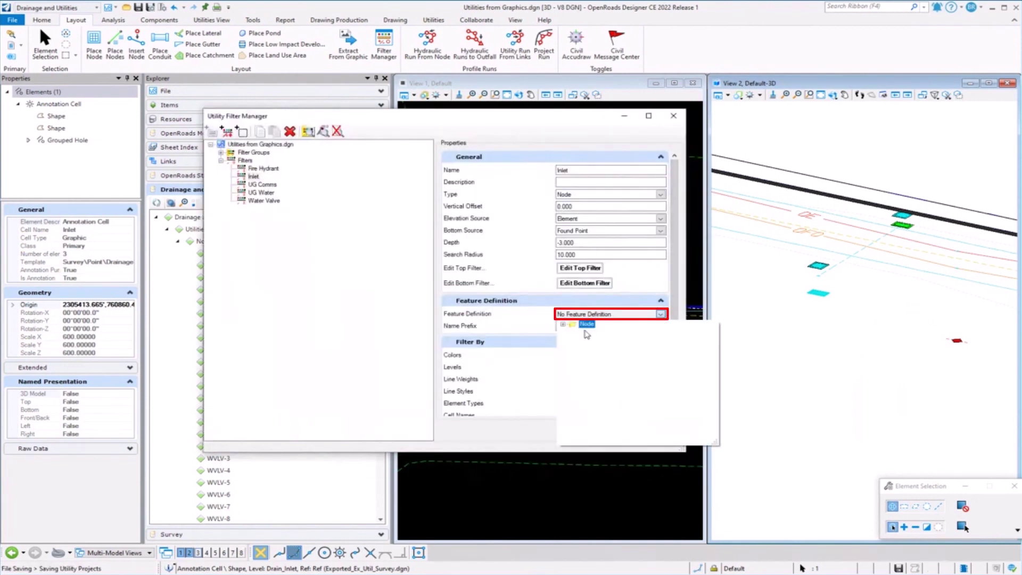
Step: Choose Node > StormWaterNode > Inlets > Inlet Generic Ditch as the feature definition, prefix CB-
left_click(562, 324)
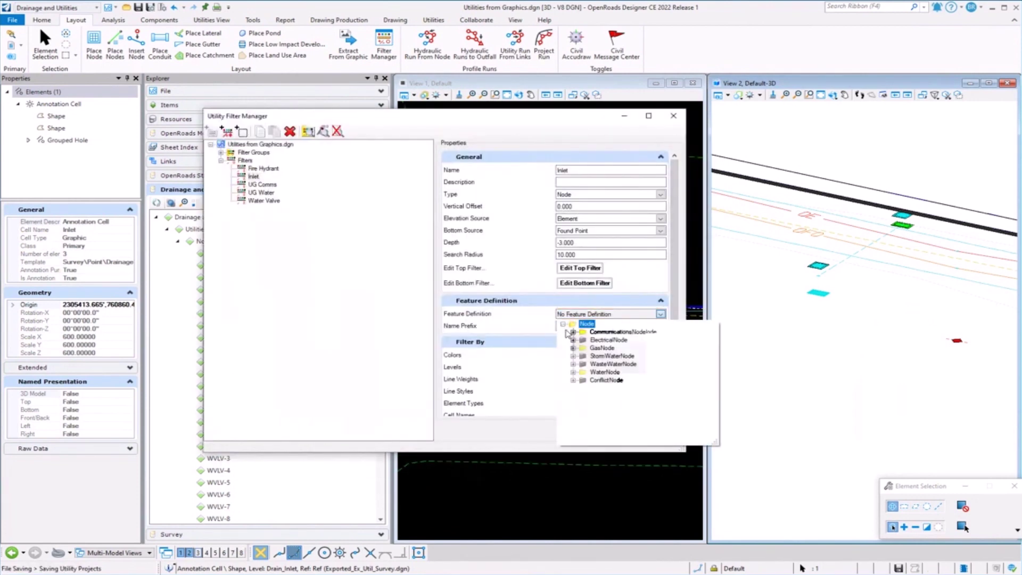
left_click(573, 356)
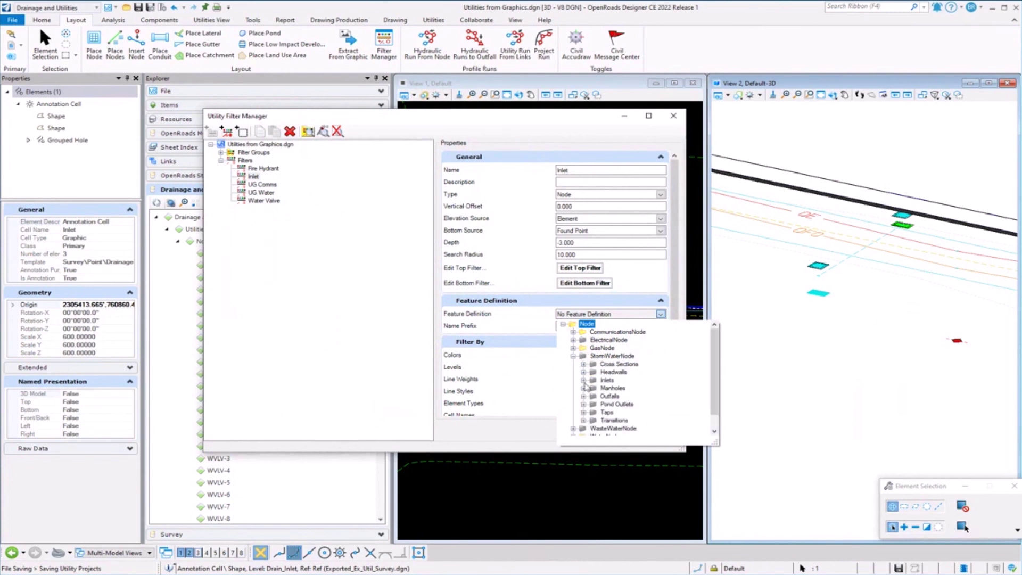
left_click(584, 380)
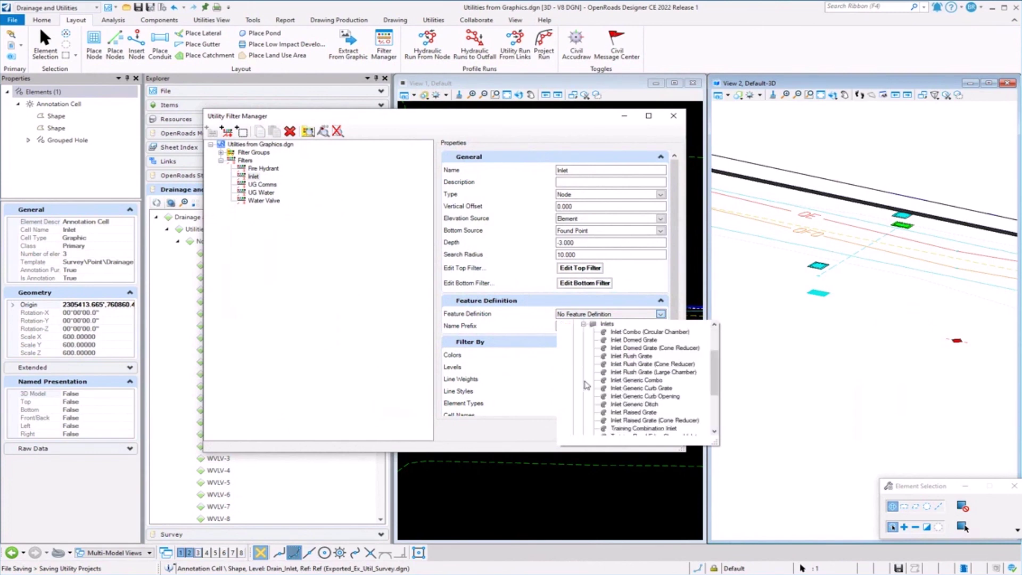
left_click(634, 404)
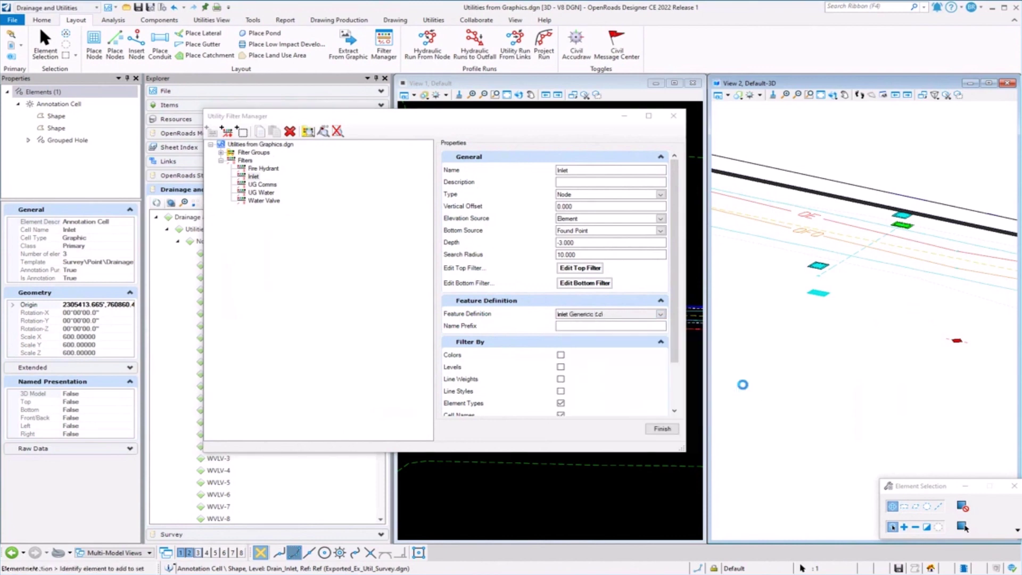
scroll(683, 365, "down", 2)
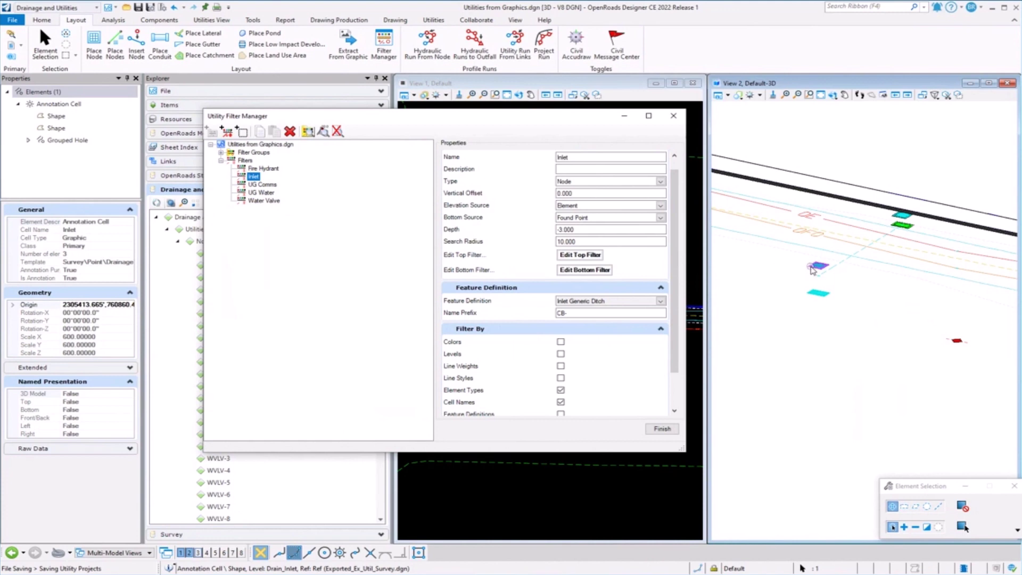
mouse_move(812, 270)
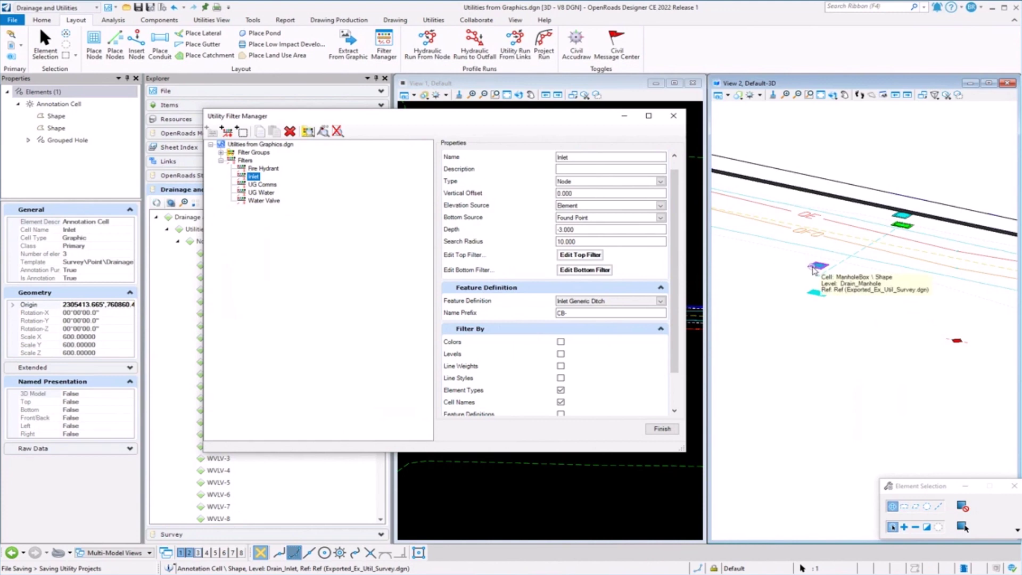
Step: Run Extract From Graphic with the Utility Filter method and the Inlet filter
left_click(383, 46)
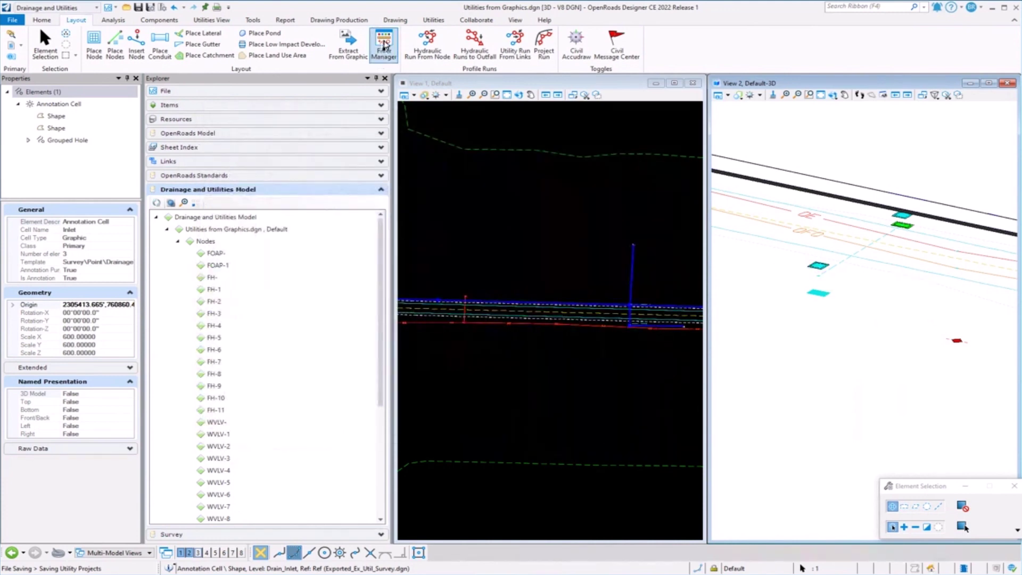
left_click(351, 42)
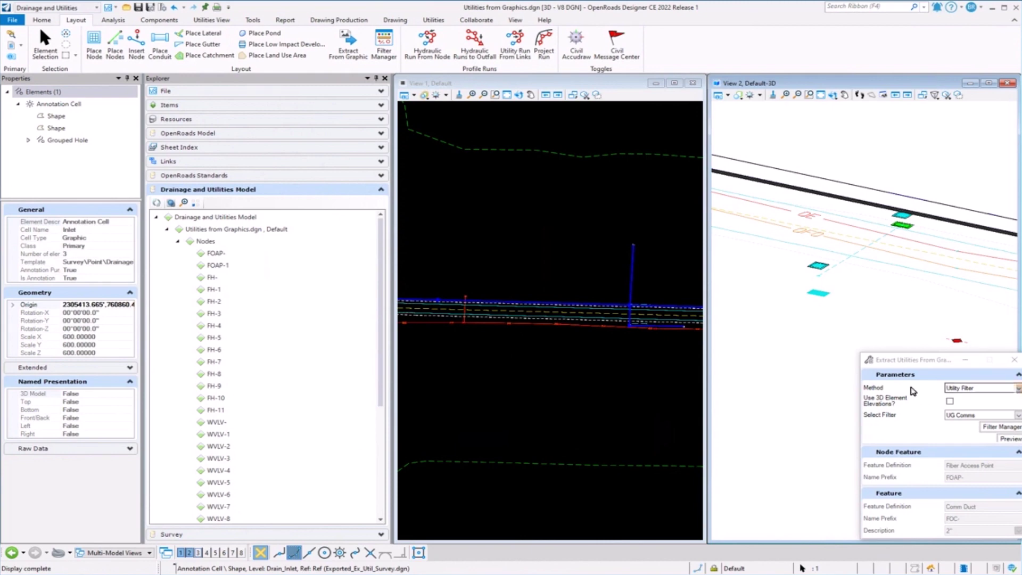
left_click(1017, 415)
left_click(882, 433)
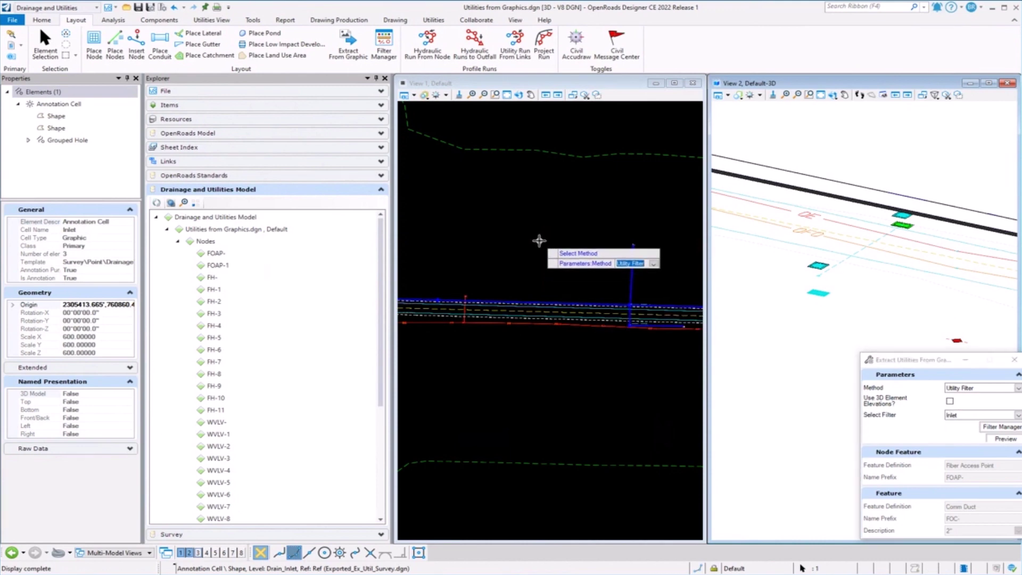
left_click(539, 241)
left_click(539, 241)
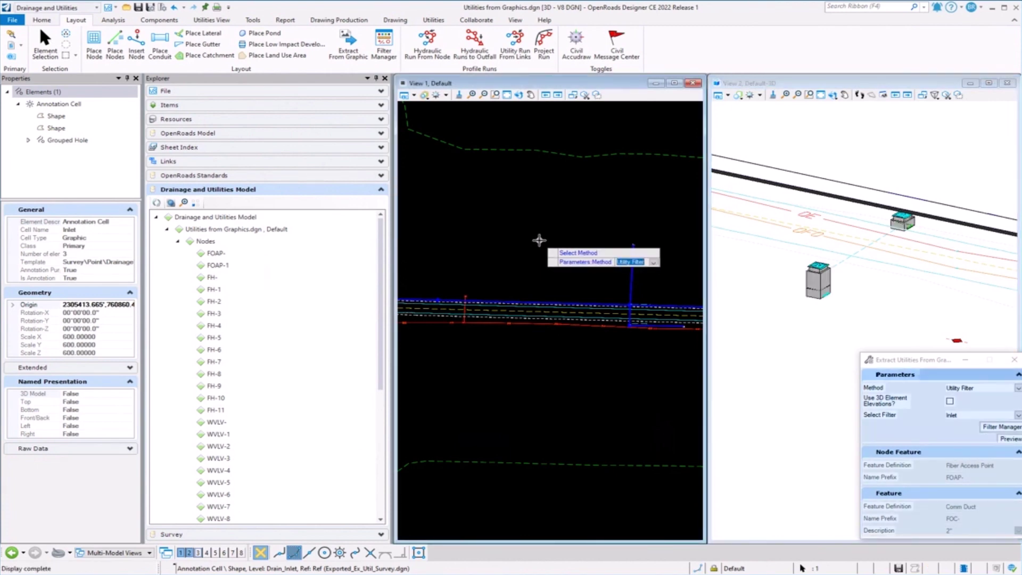
Step: Exit extraction, zoom in, and select node CB-3 to read its 129.366' invert
key("Escape")
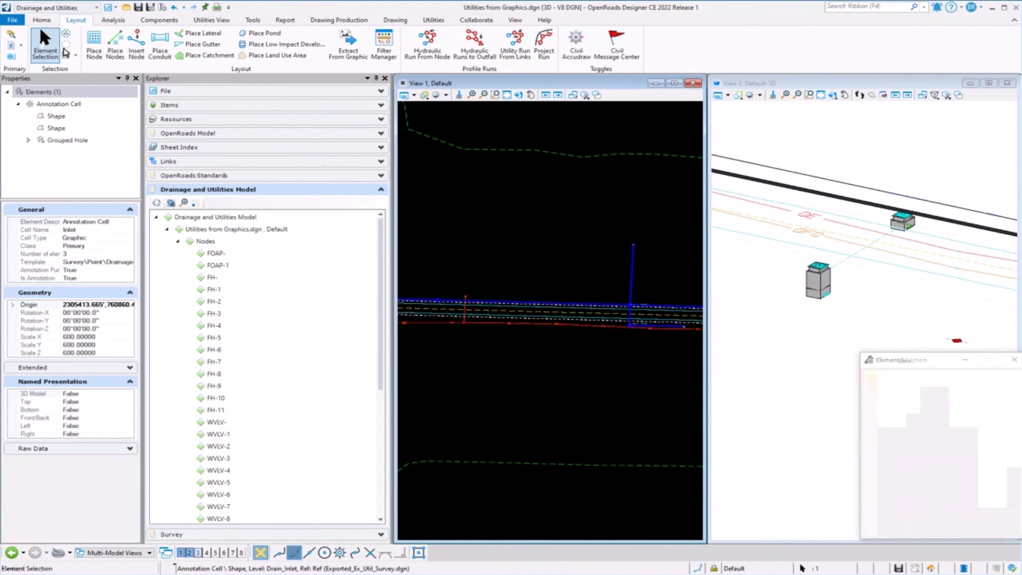
scroll(801, 289, "up", 3)
scroll(500, 301, "down", 1)
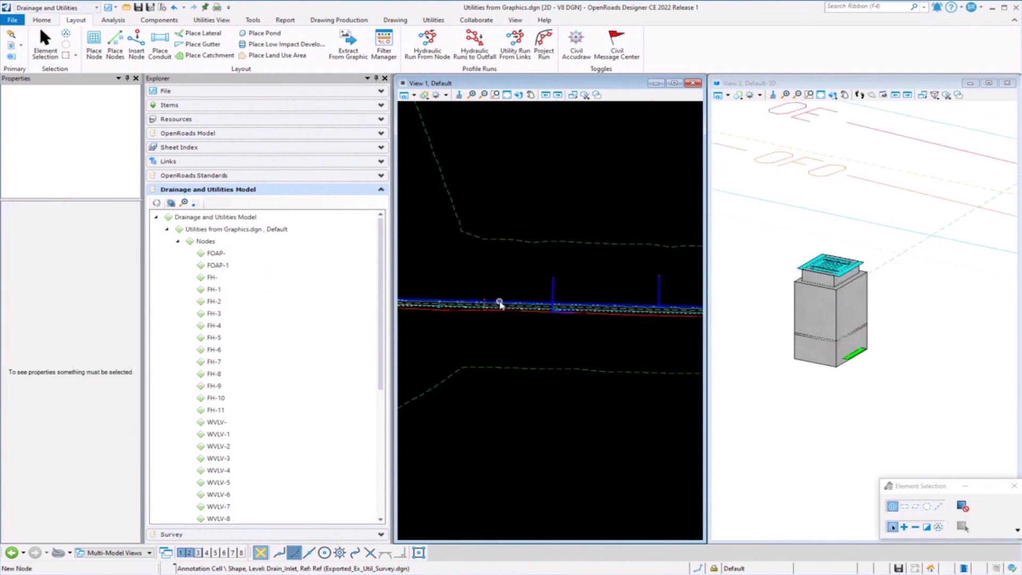
scroll(497, 303, "up", 4)
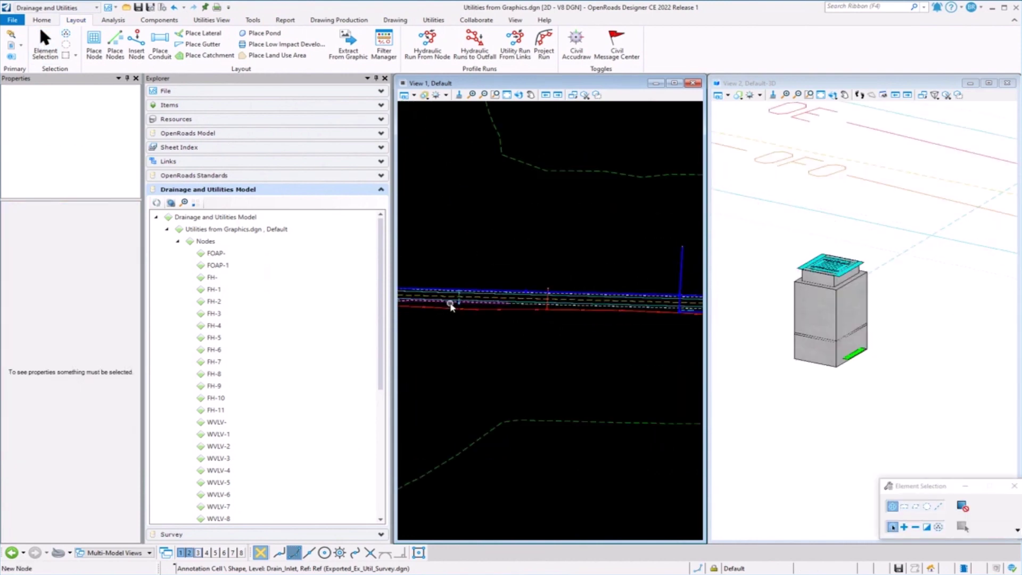
scroll(451, 306, "up", 5)
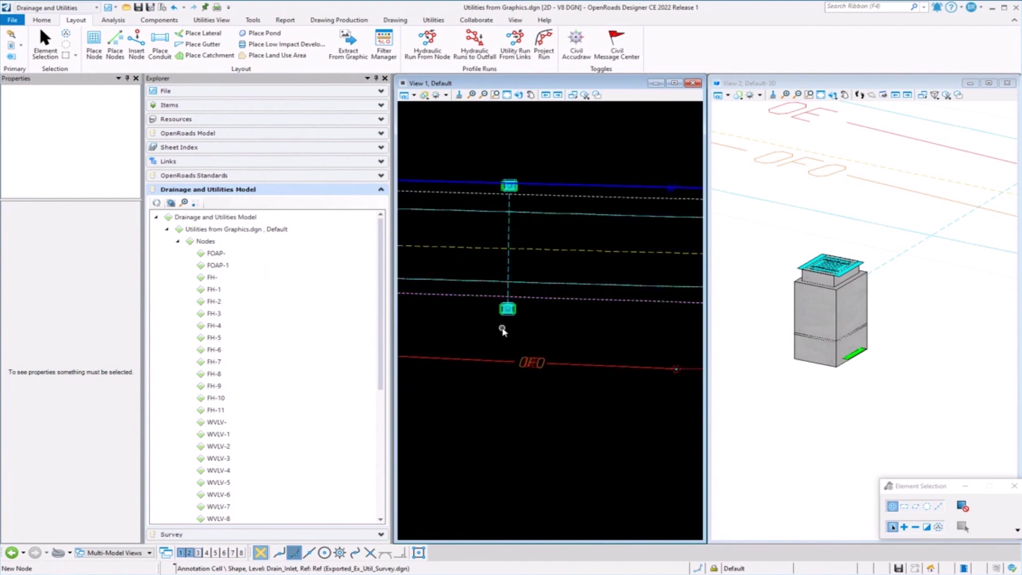
scroll(503, 330, "up", 1)
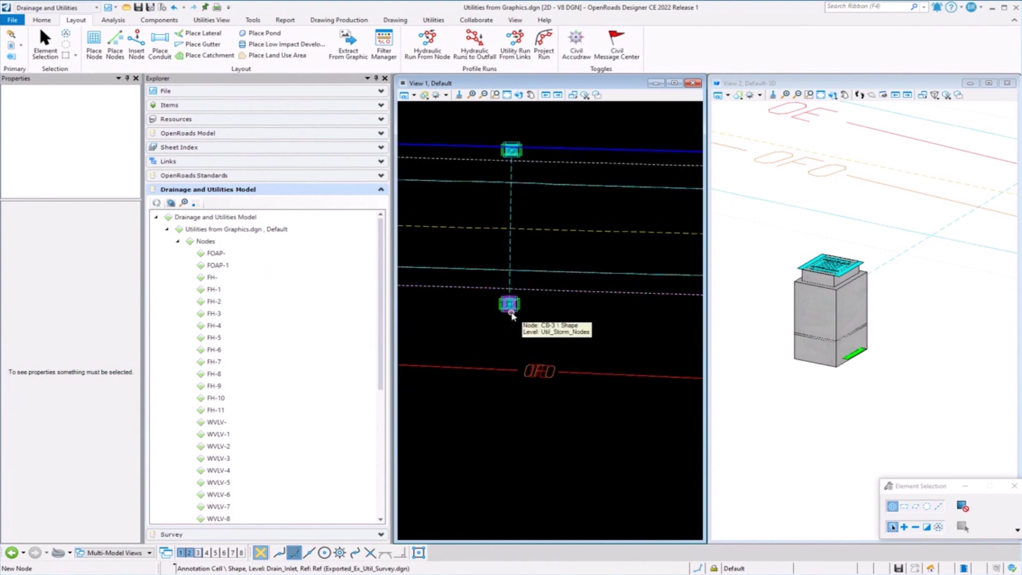
left_click(511, 314)
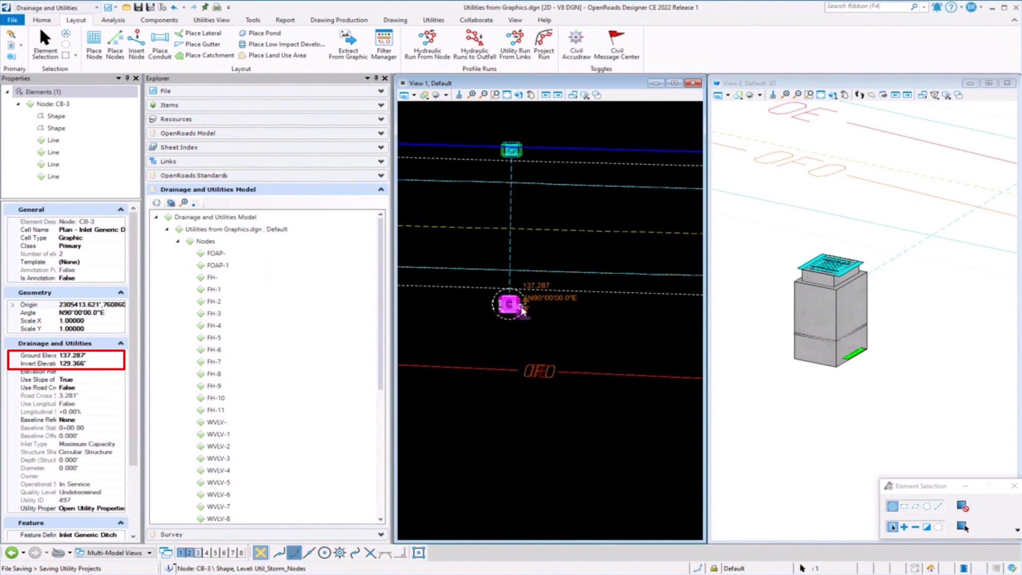
Step: Select the survey annotation cell at CB-3 and read its origin z elevation
left_click(498, 307)
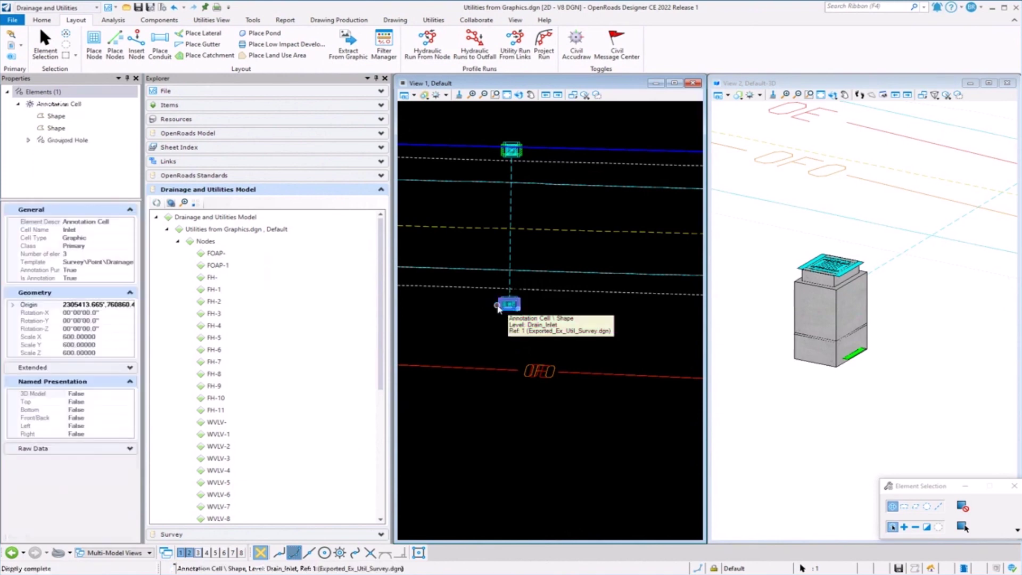
left_click(12, 305)
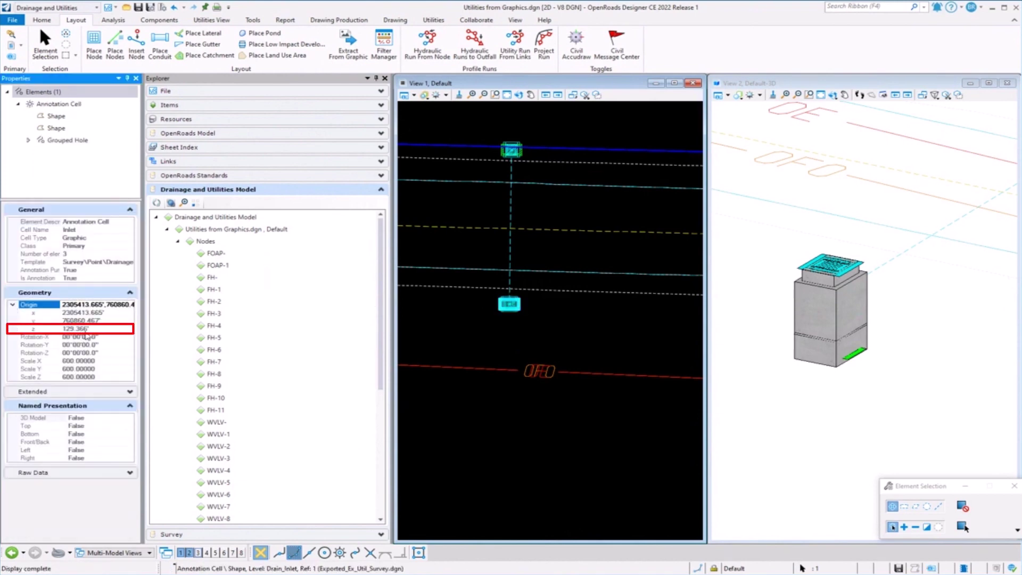
left_click(593, 328)
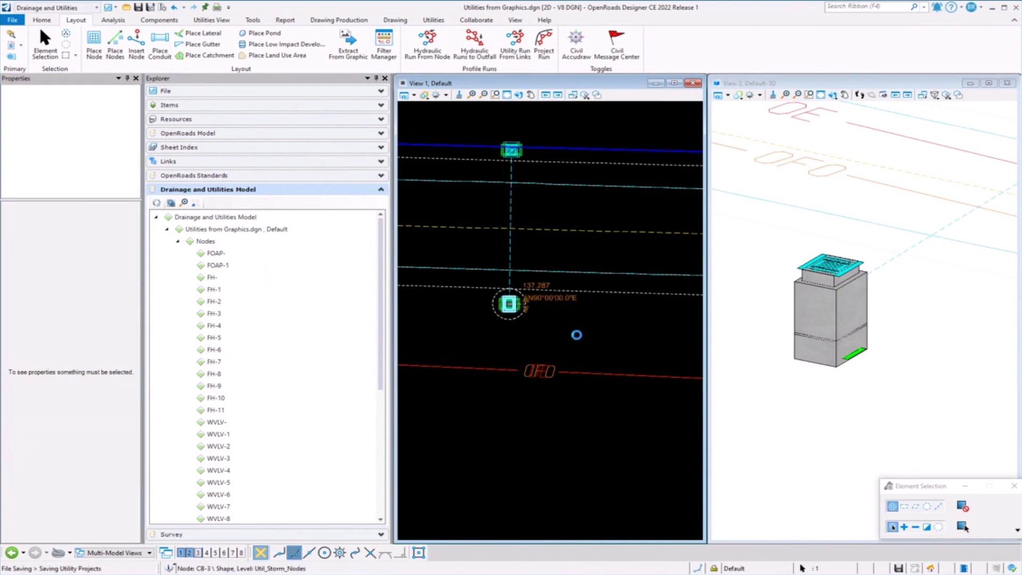
Step: Select node CB-3 and zoom View 2 to examine the extracted 3D inlet boxes
left_click(576, 335)
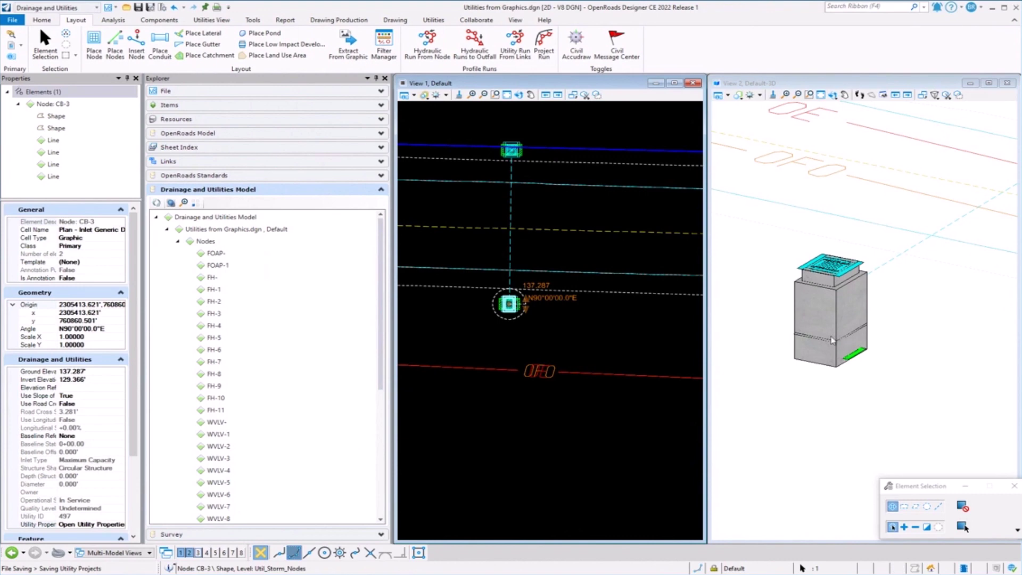
scroll(818, 366, "down", 2)
scroll(819, 366, "down", 1)
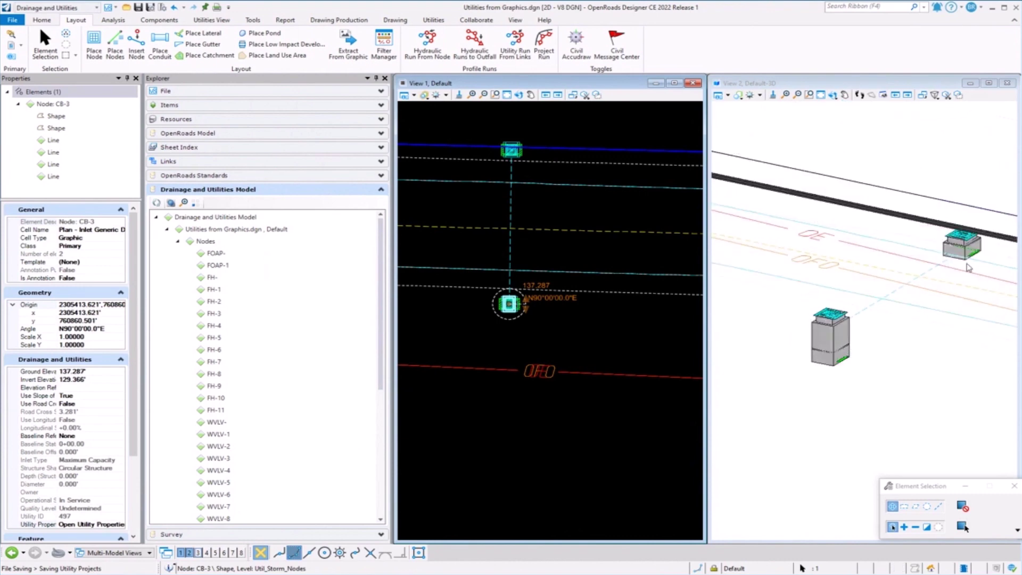
scroll(988, 260, "up", 1)
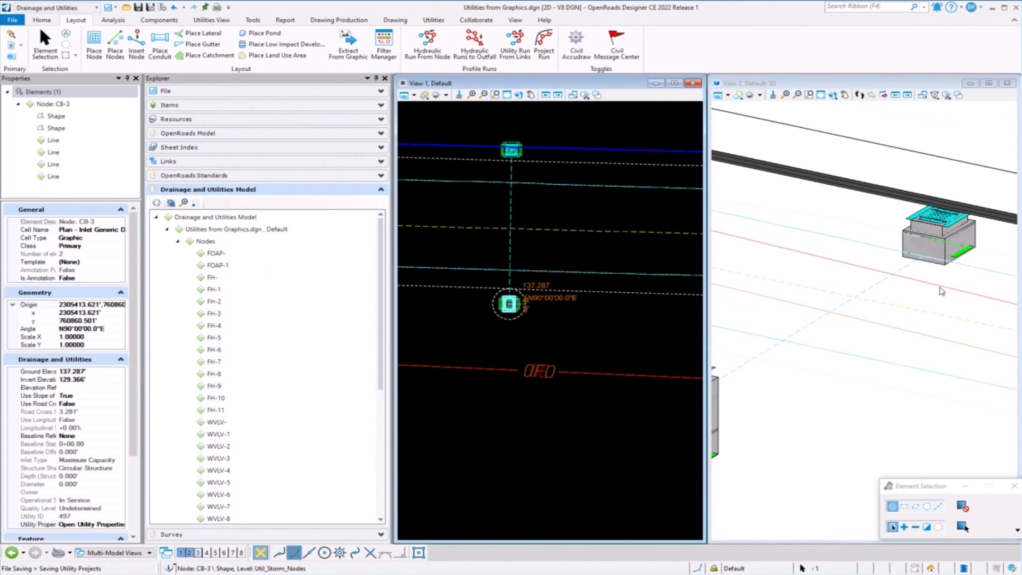
scroll(853, 322, "down", 1)
scroll(854, 322, "down", 1)
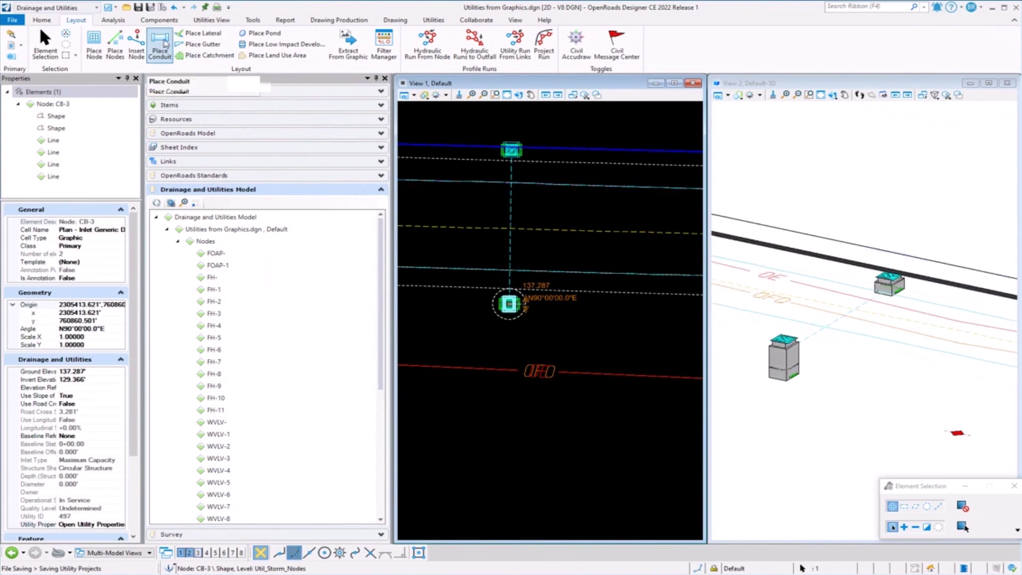
Step: Place a 12" storm water conduit, prefix SS-, from the top inlet to node CB-3
left_click(161, 46)
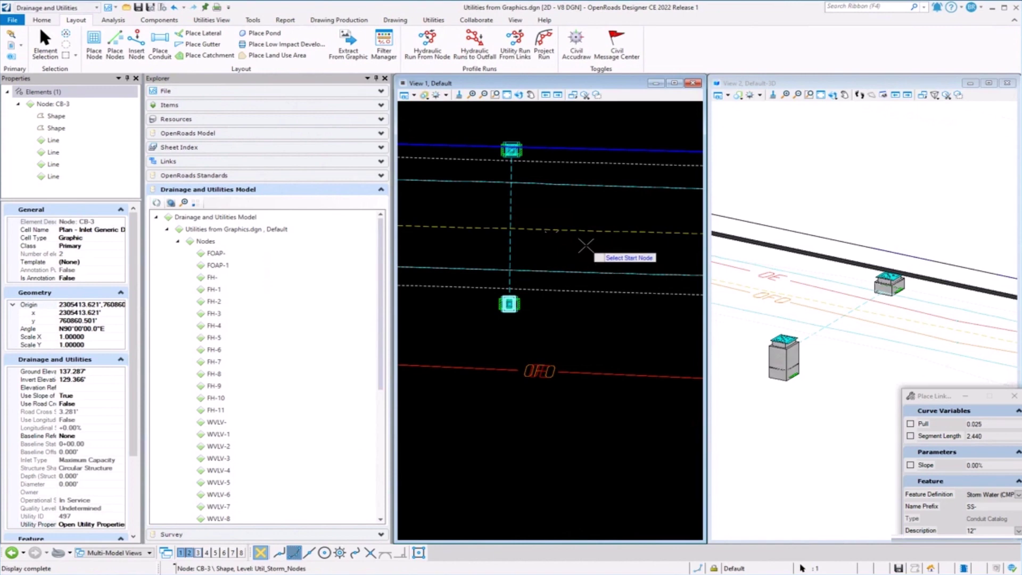
left_click(983, 506)
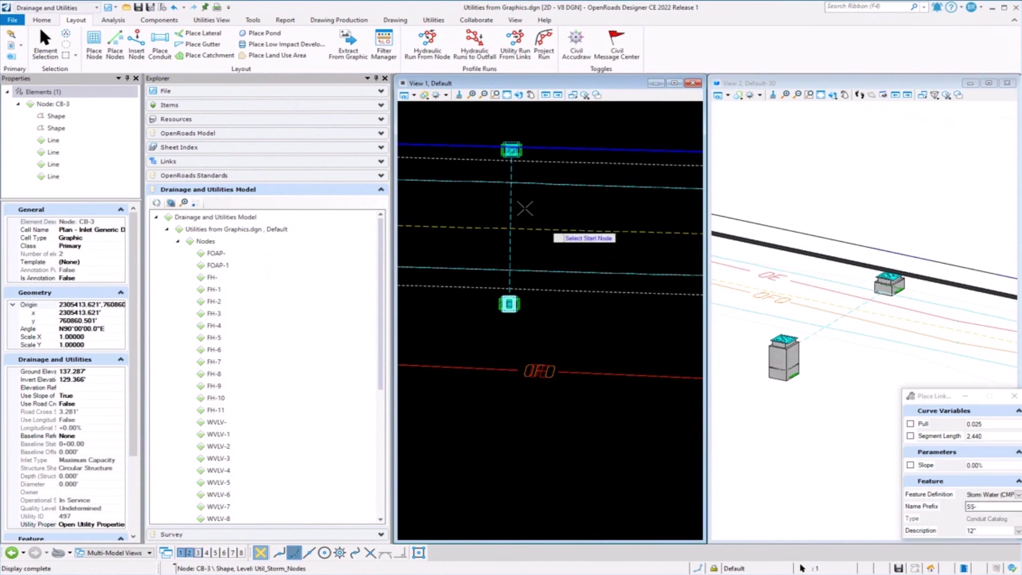
left_click(512, 151)
left_click(509, 304)
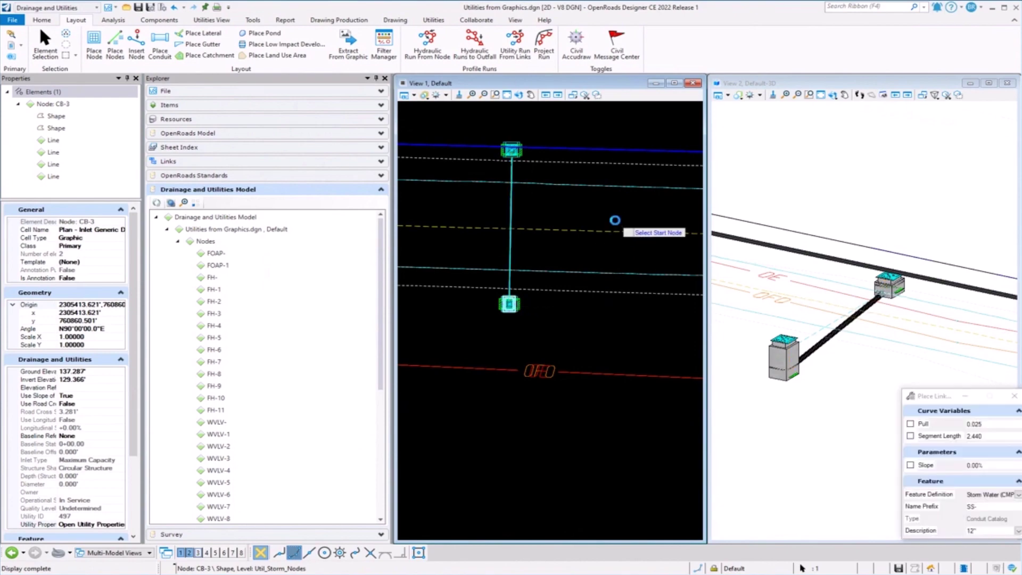